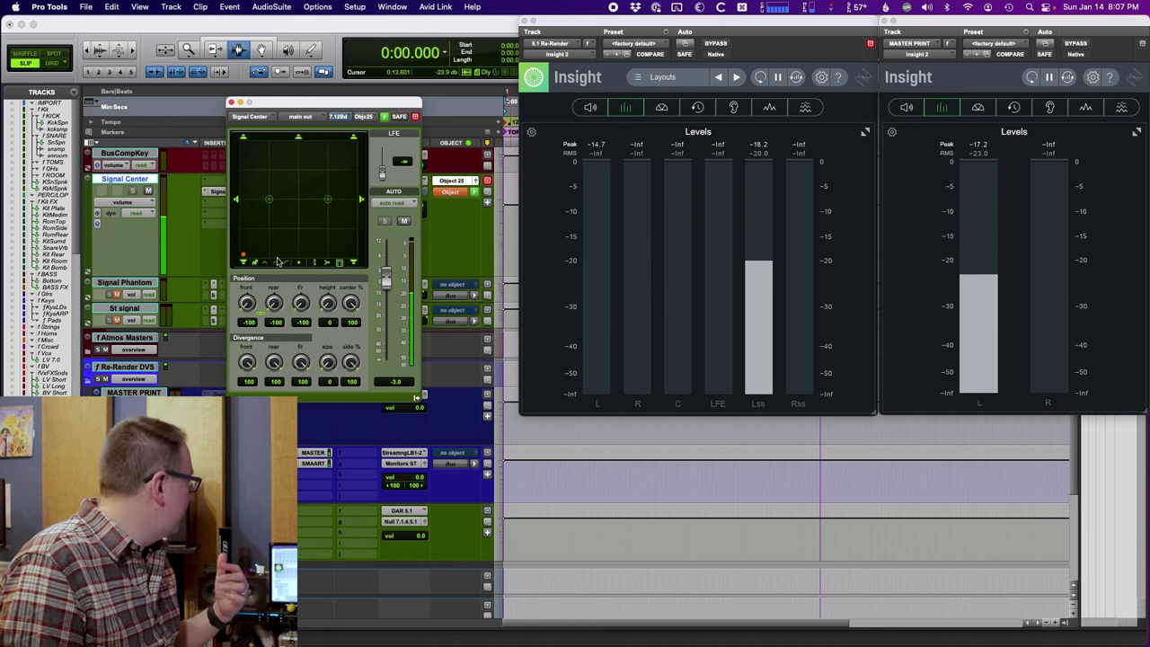
- Bring the Trim and downmix controls window into view and set the 5.1 and 5.1.x downmix to Direct render with room balance
drag(0, 93, 176, 49)
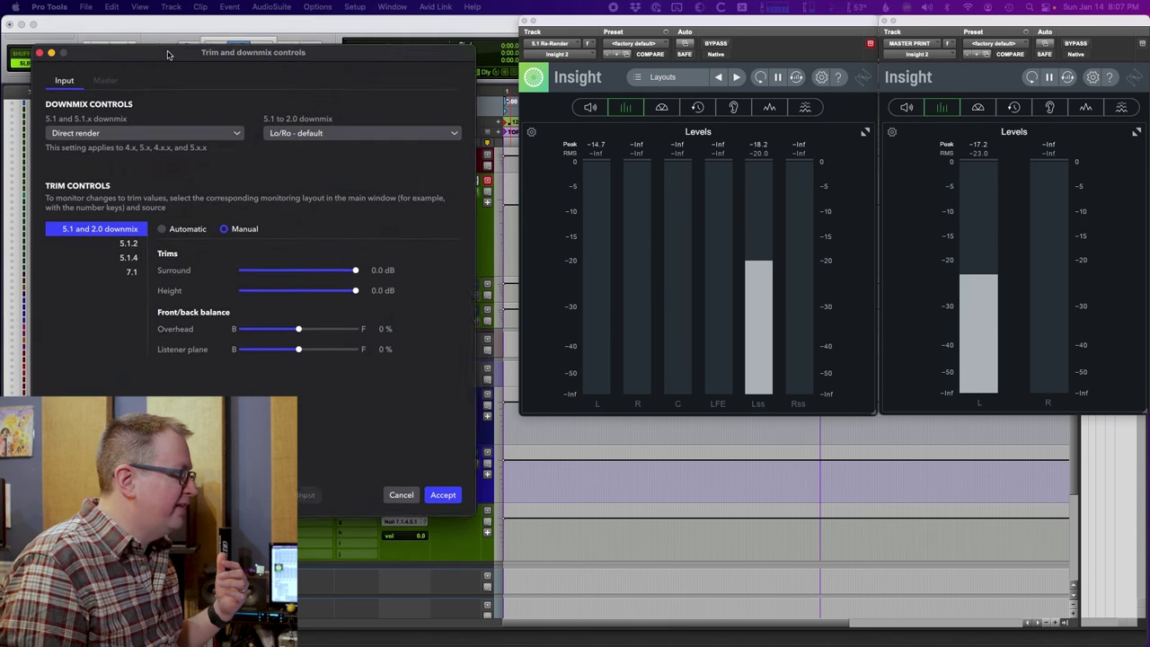
click(172, 129)
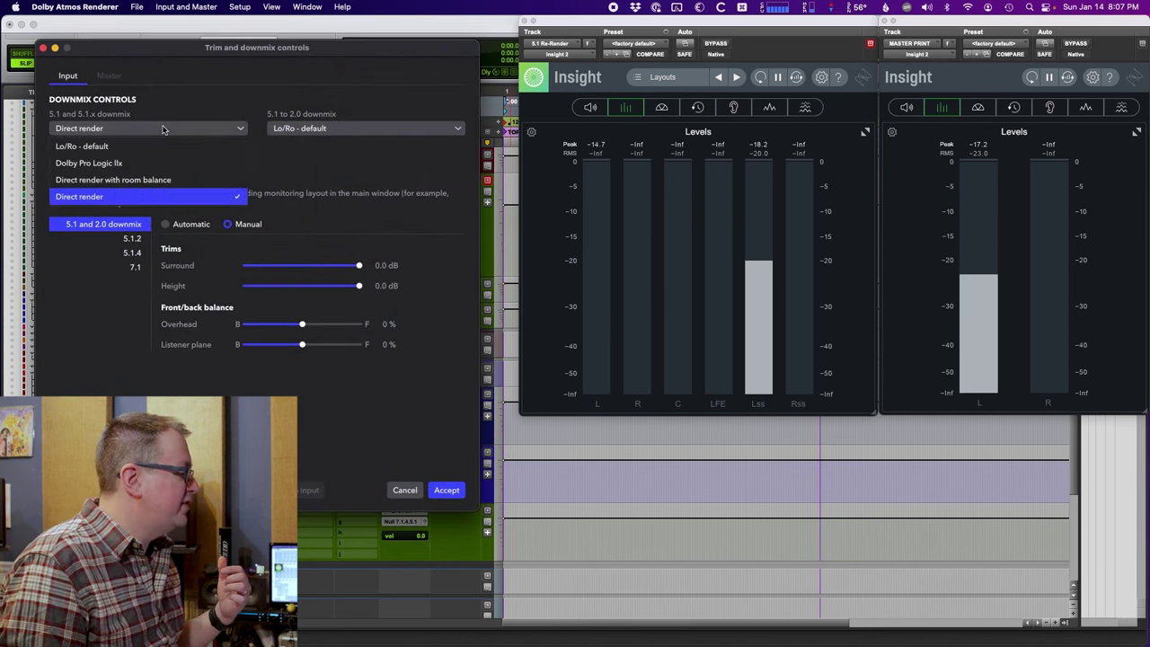
click(140, 180)
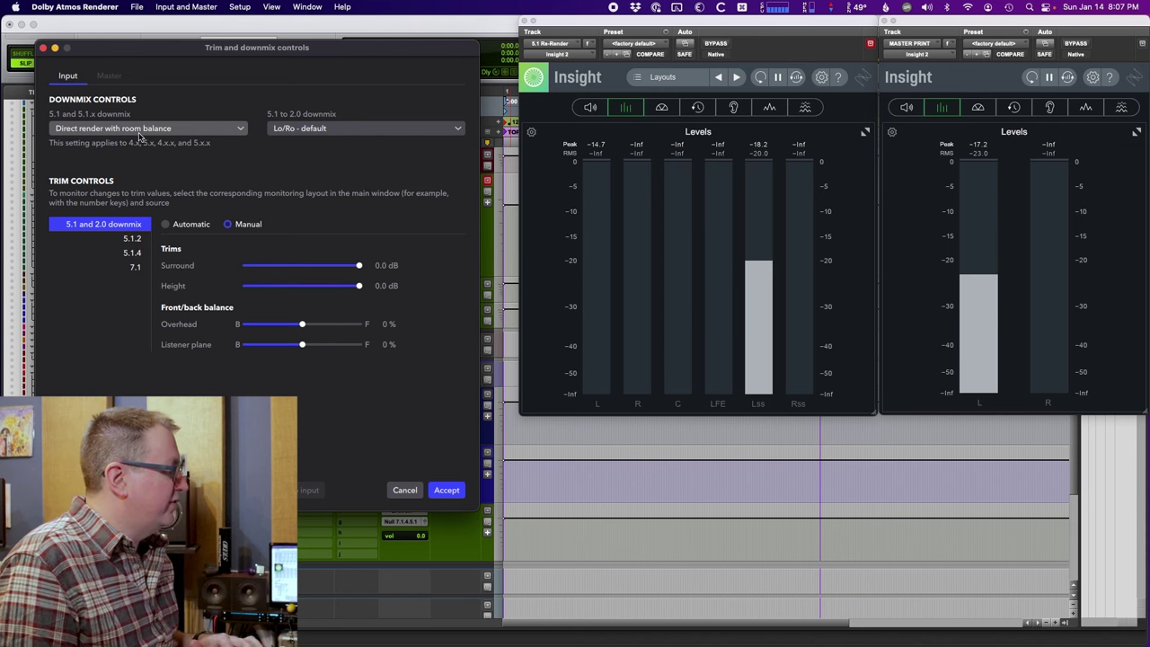
- Compare the 5.1 downmix modes by switching to Direct render and back to Direct render with room balance
click(140, 131)
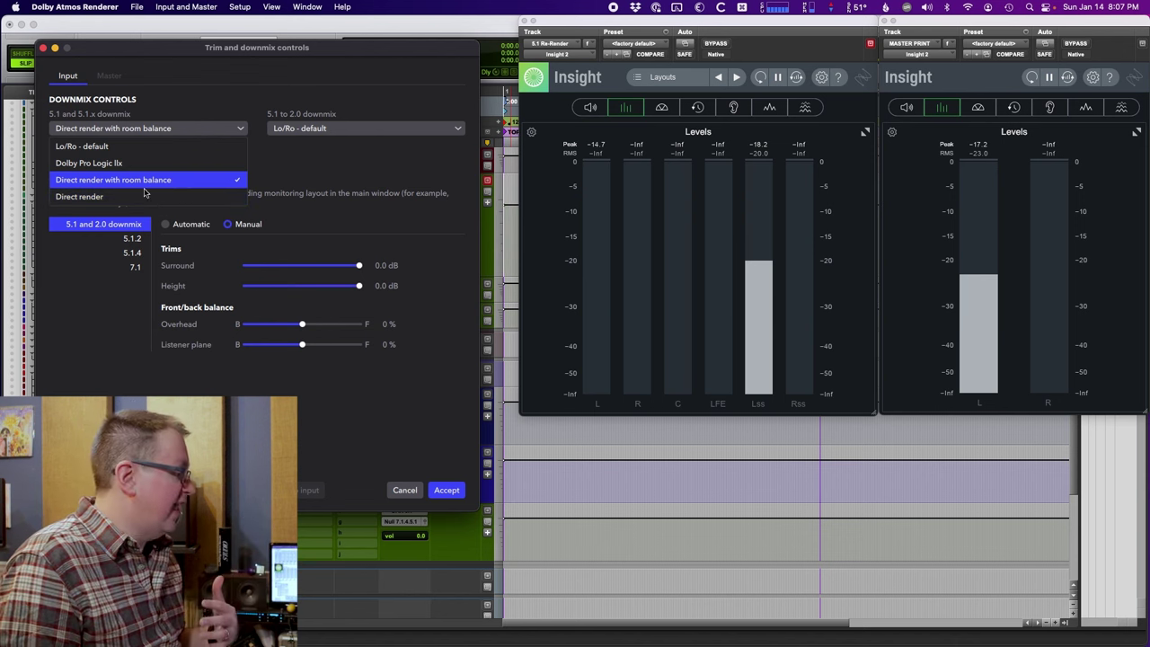
click(134, 195)
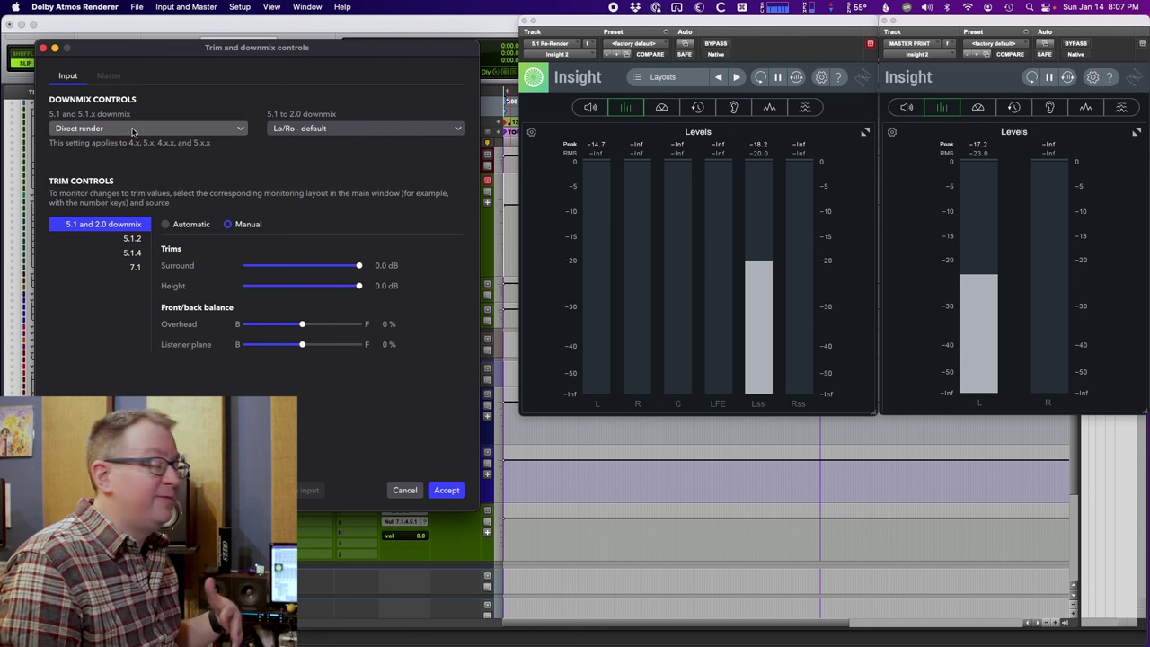
click(132, 130)
click(136, 183)
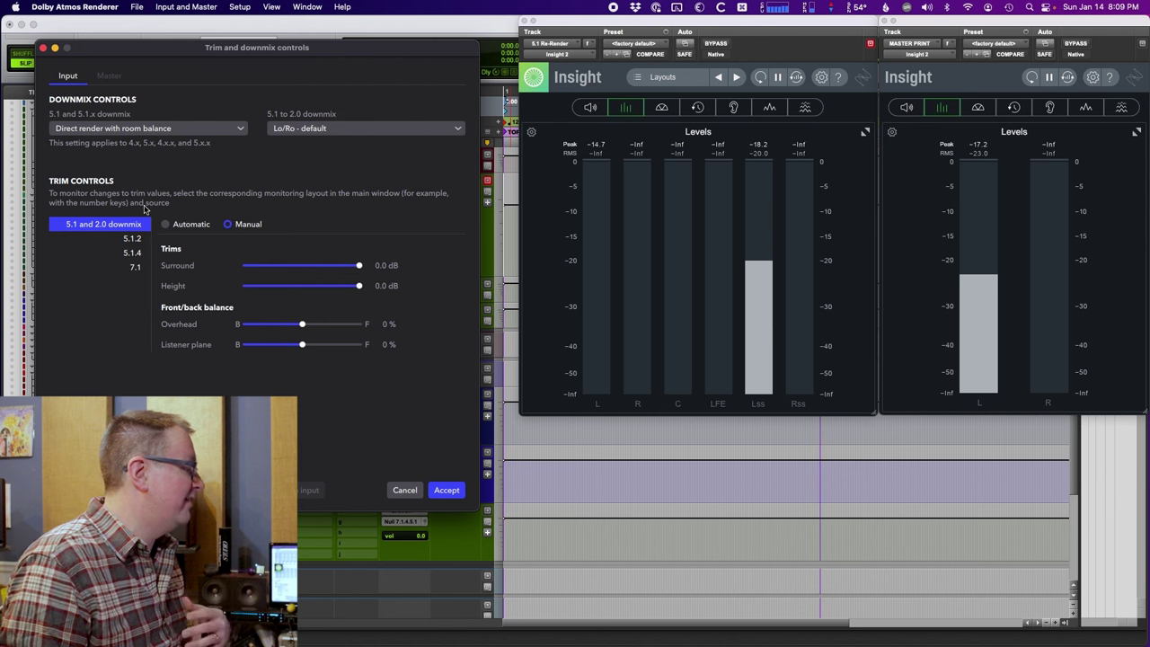
- Move the trim window aside, pan the Signal Center object to the front-left corner, and set its panner to Theater mode
drag(369, 52, 0, 54)
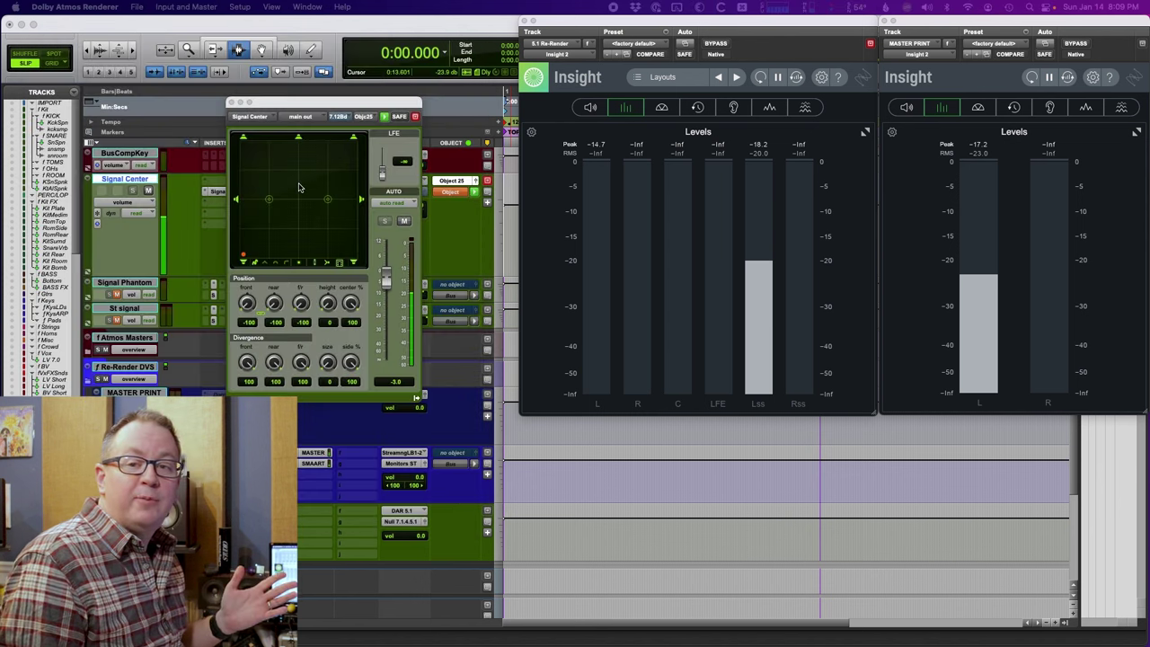
click(243, 143)
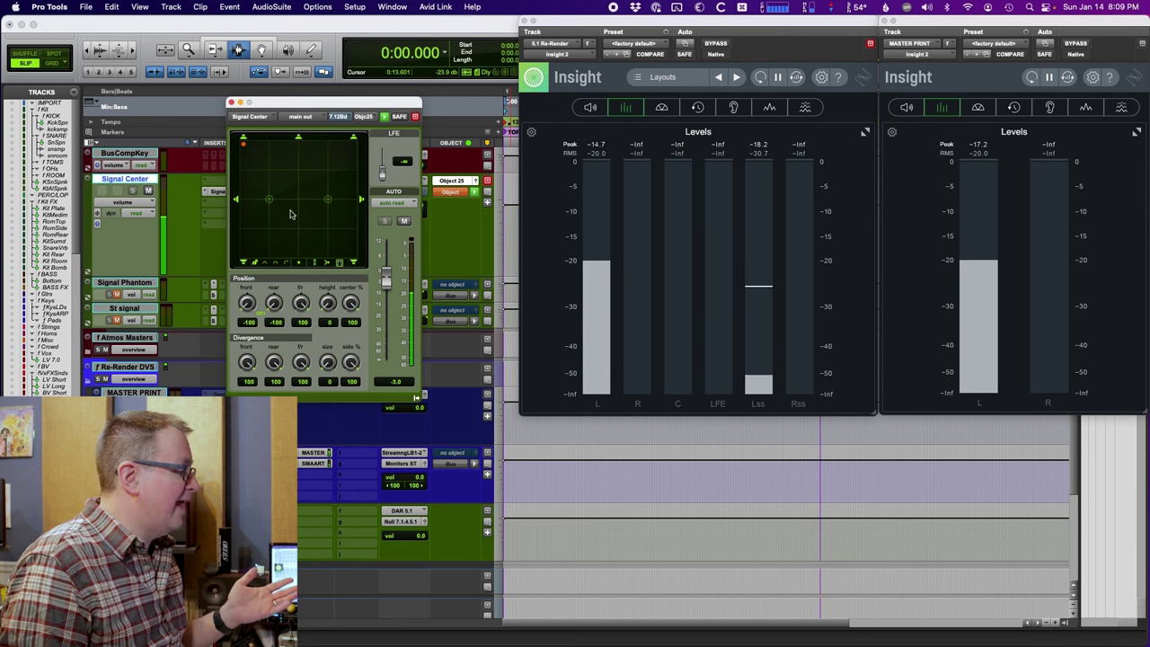
scroll(250, 162, up, 3)
scroll(249, 161, up, 3)
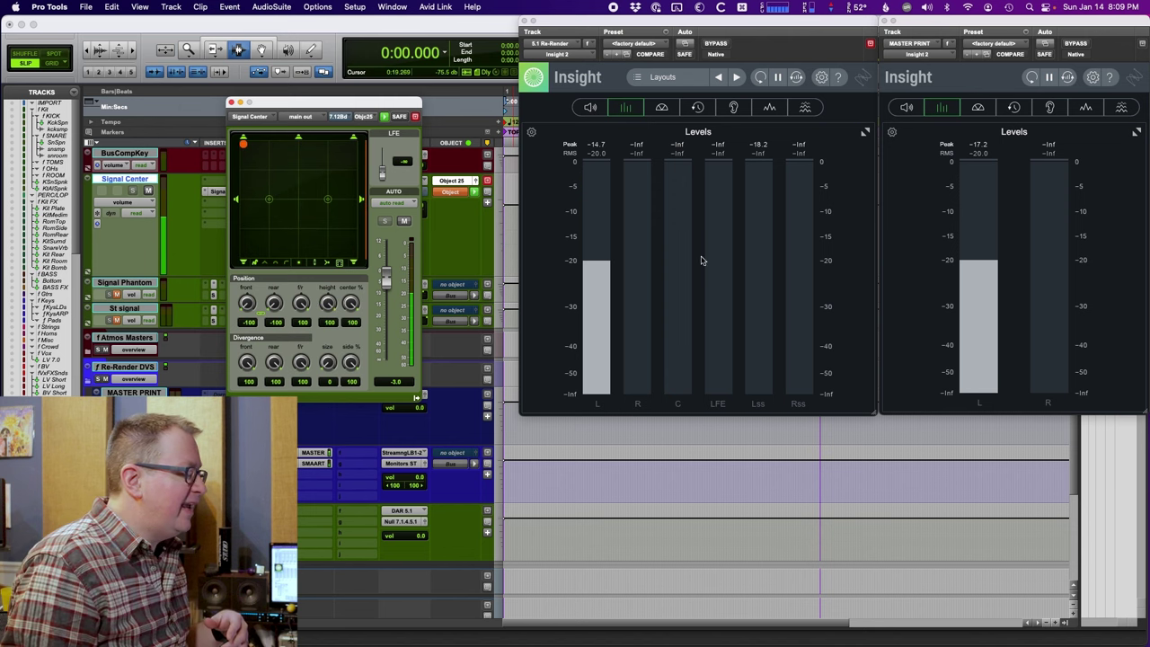
click(302, 265)
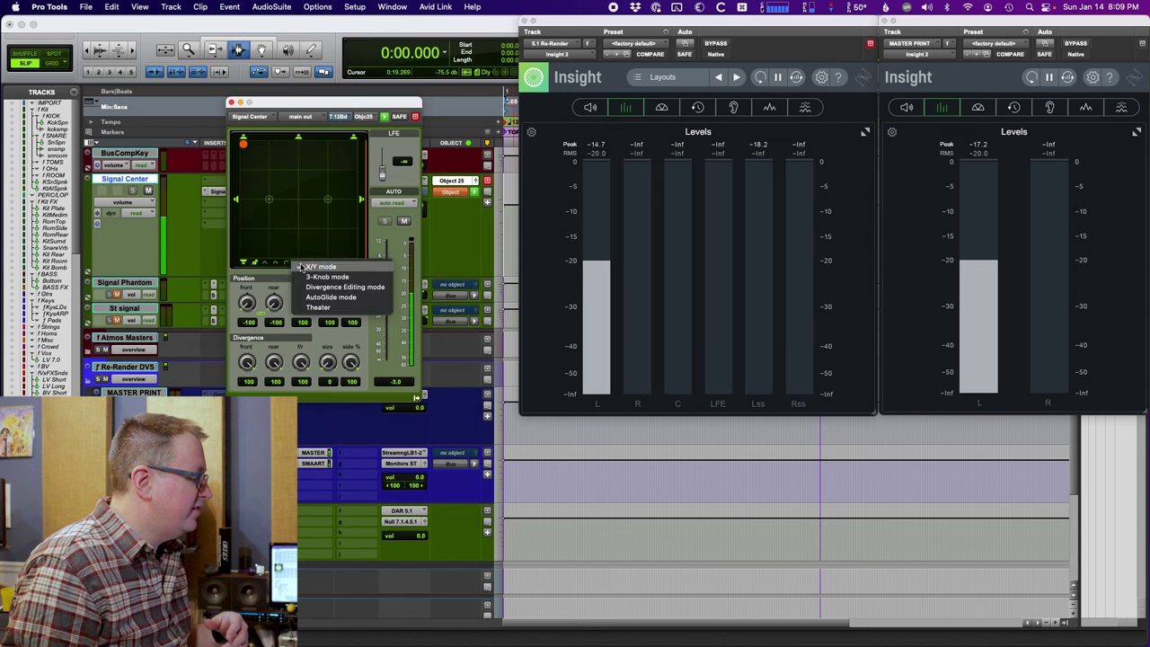
click(319, 306)
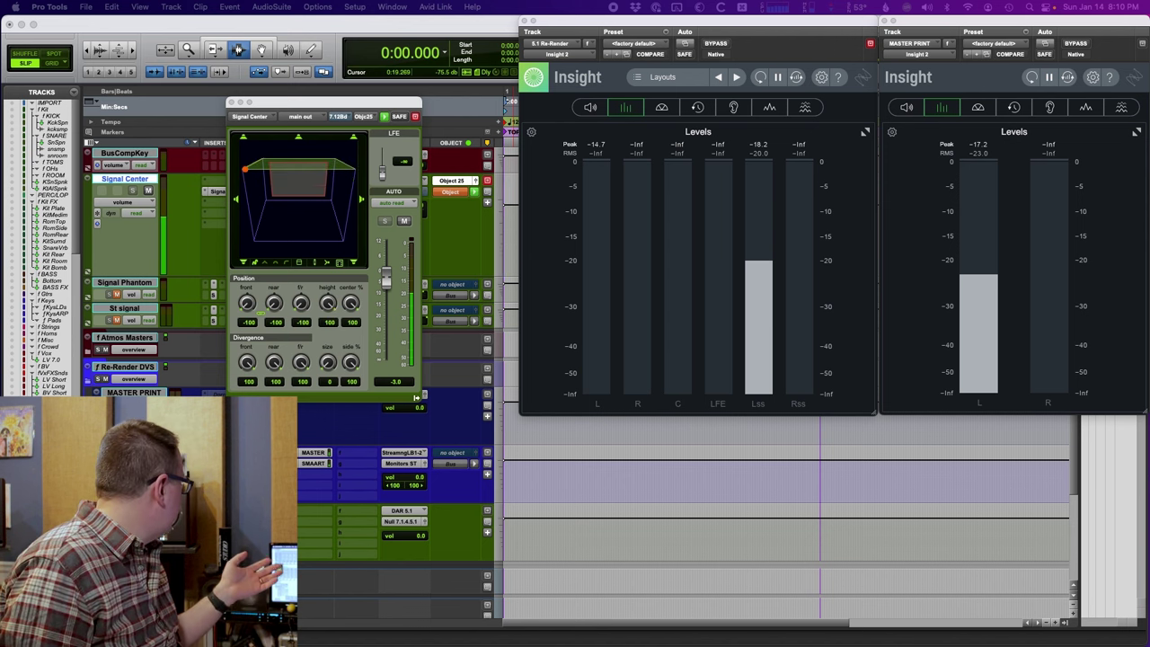
- Bring back the trim window and switch the 5.1 and 2.0 downmix trims to Automatic and back to Manual
drag(2, 171, 195, 97)
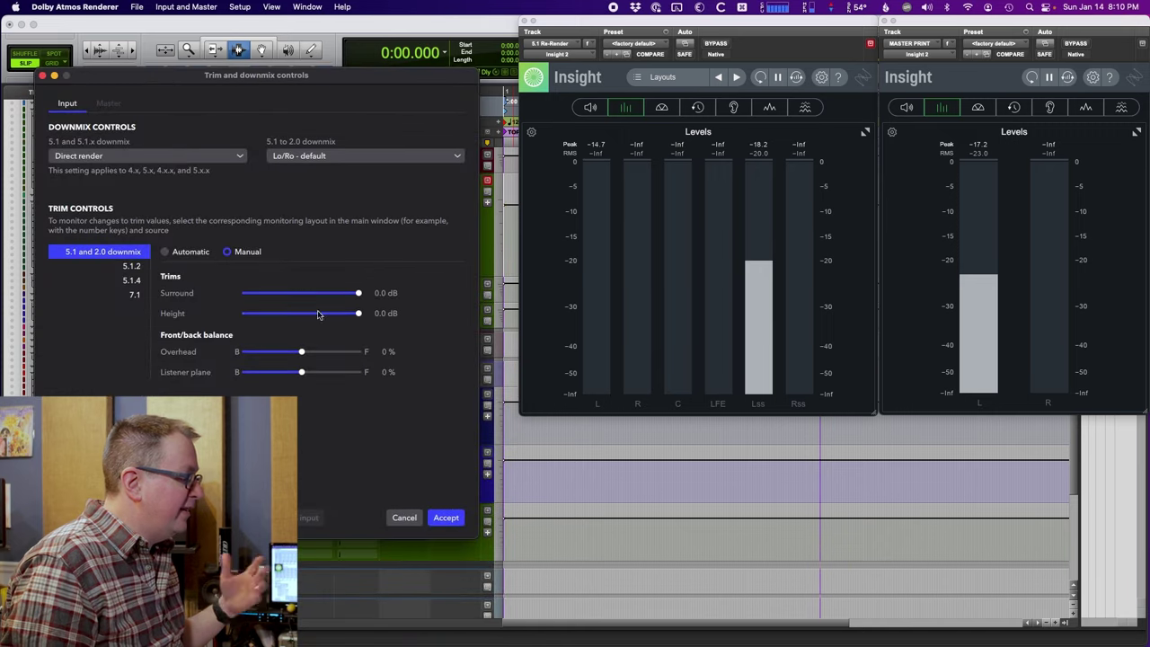
mouse_move(358, 312)
mouse_down()
mouse_move(248, 314)
mouse_move(358, 314)
mouse_up()
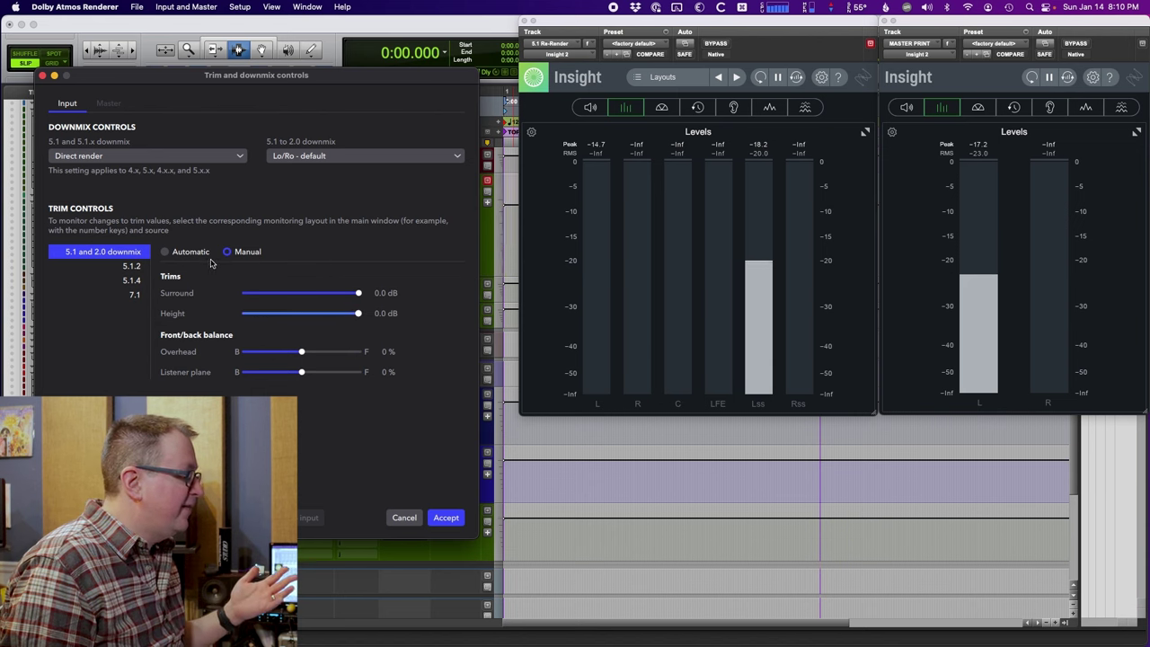
click(166, 252)
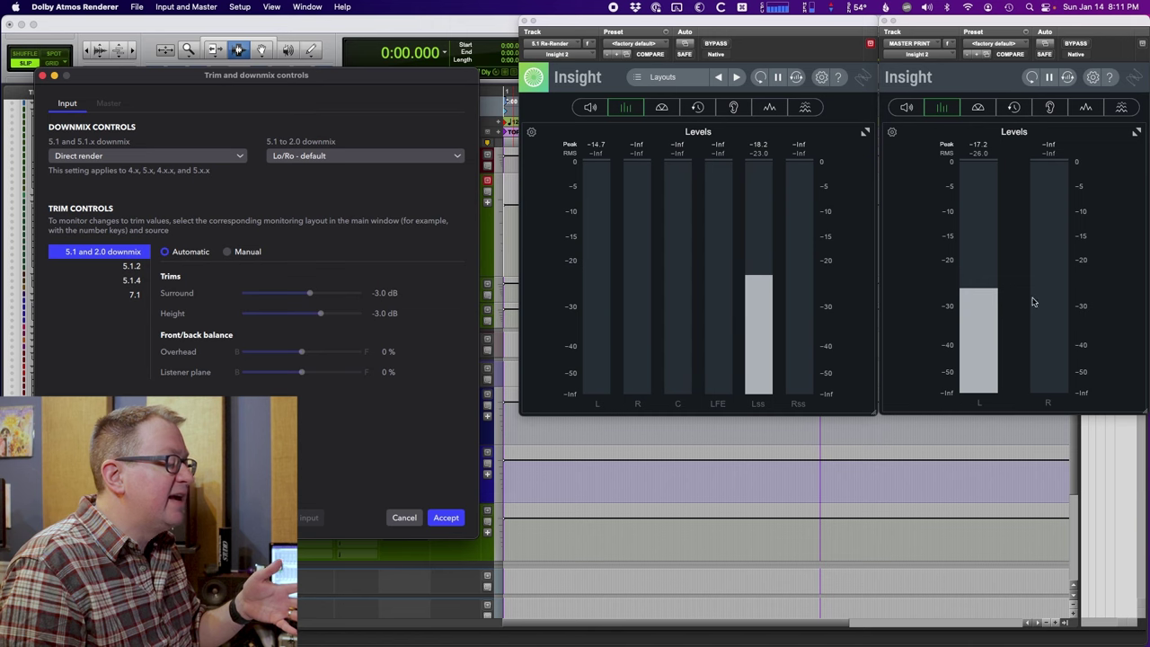
click(228, 252)
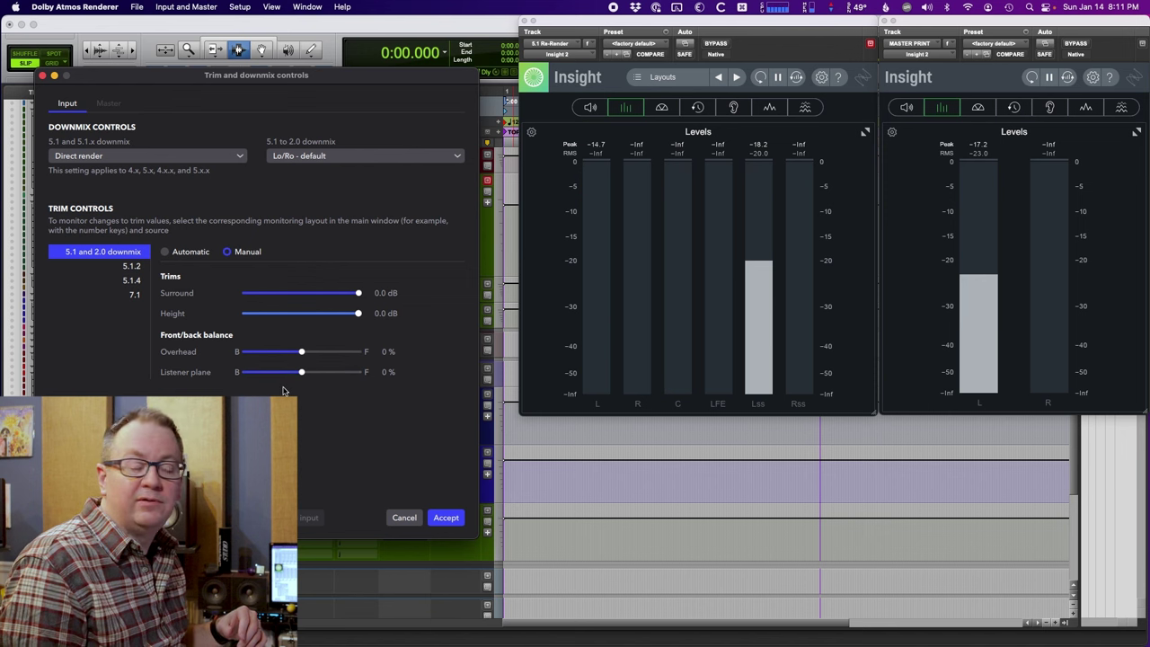
- Shift the listener plane front/back balance of the 5.1 and 2.0 downmix to 75 % toward the back
drag(367, 81, 87, 148)
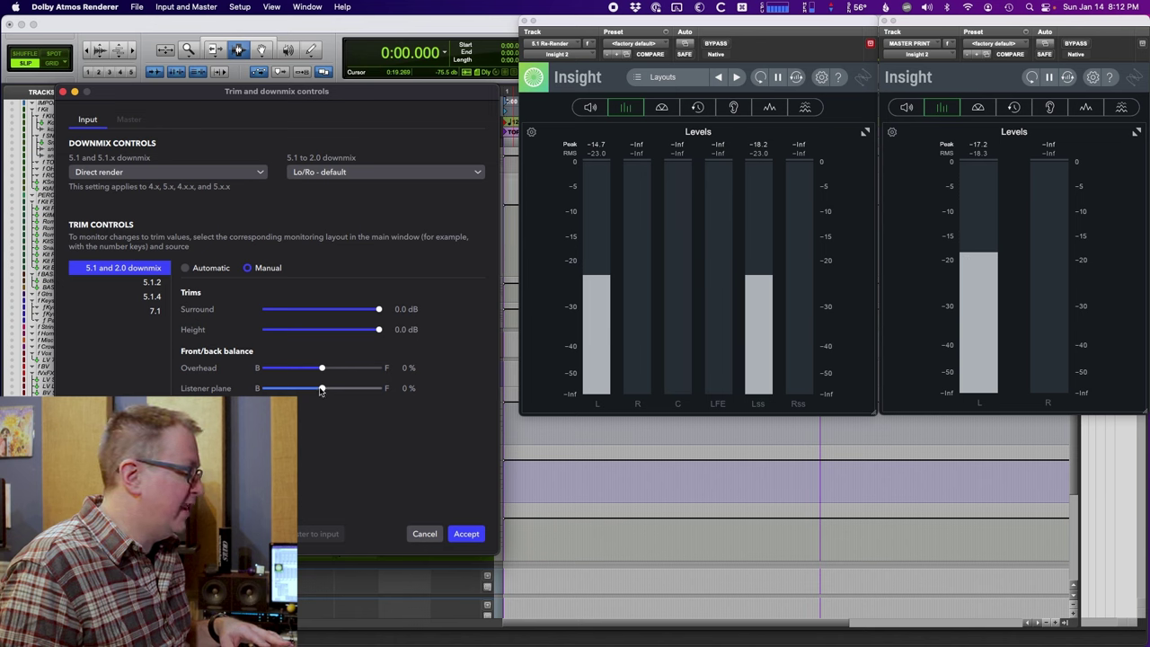
drag(319, 390, 273, 390)
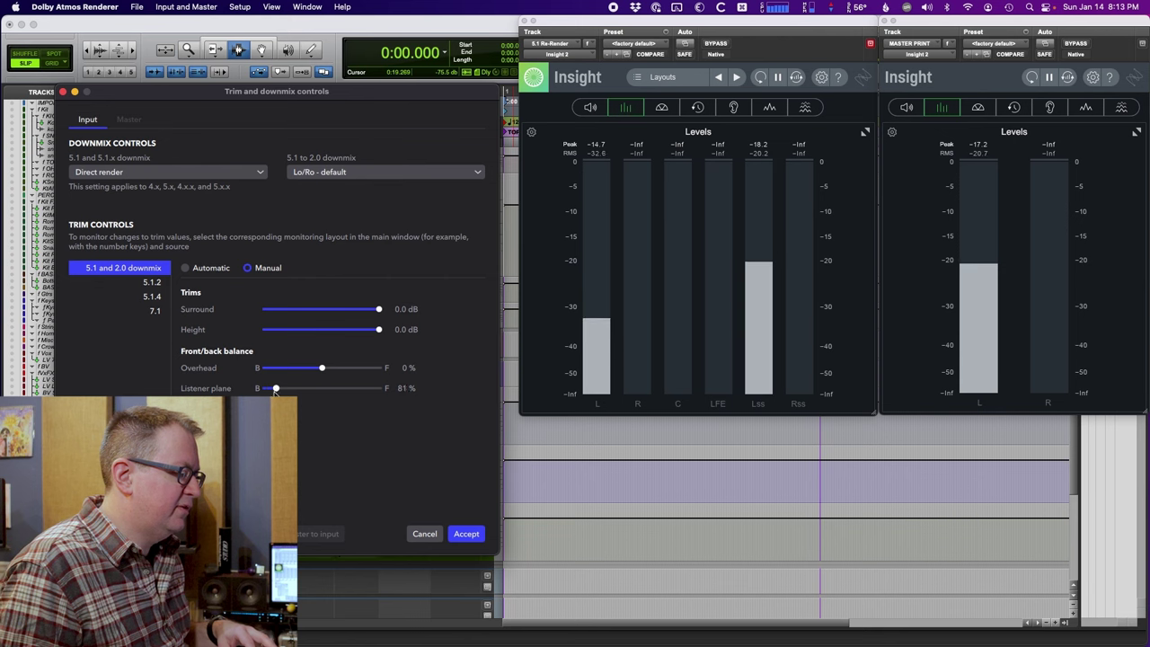
drag(276, 390, 282, 390)
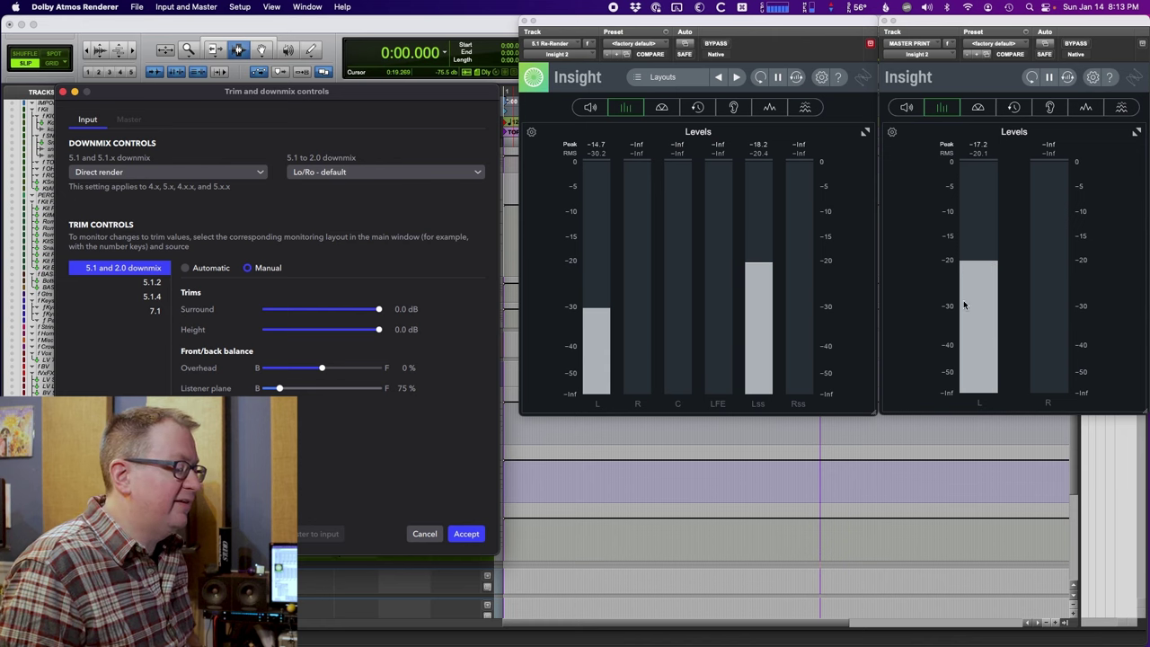
- Uncover the Signal Center panner and pan the object to the rear-left corner of the room
drag(408, 95, 0, 116)
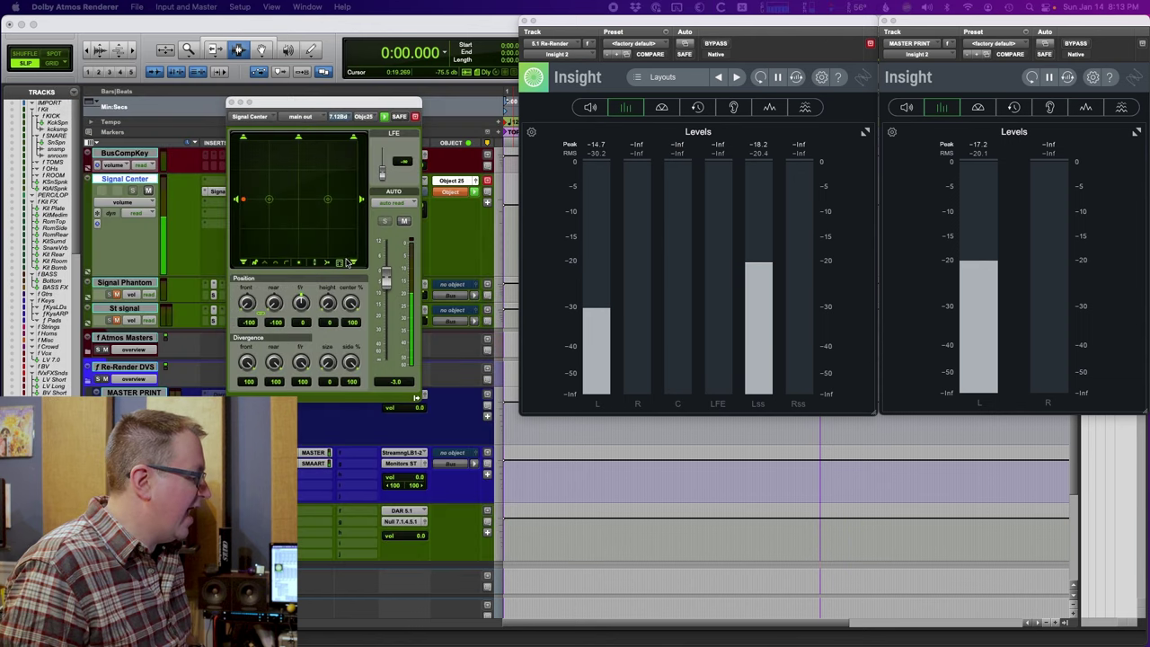
click(238, 212)
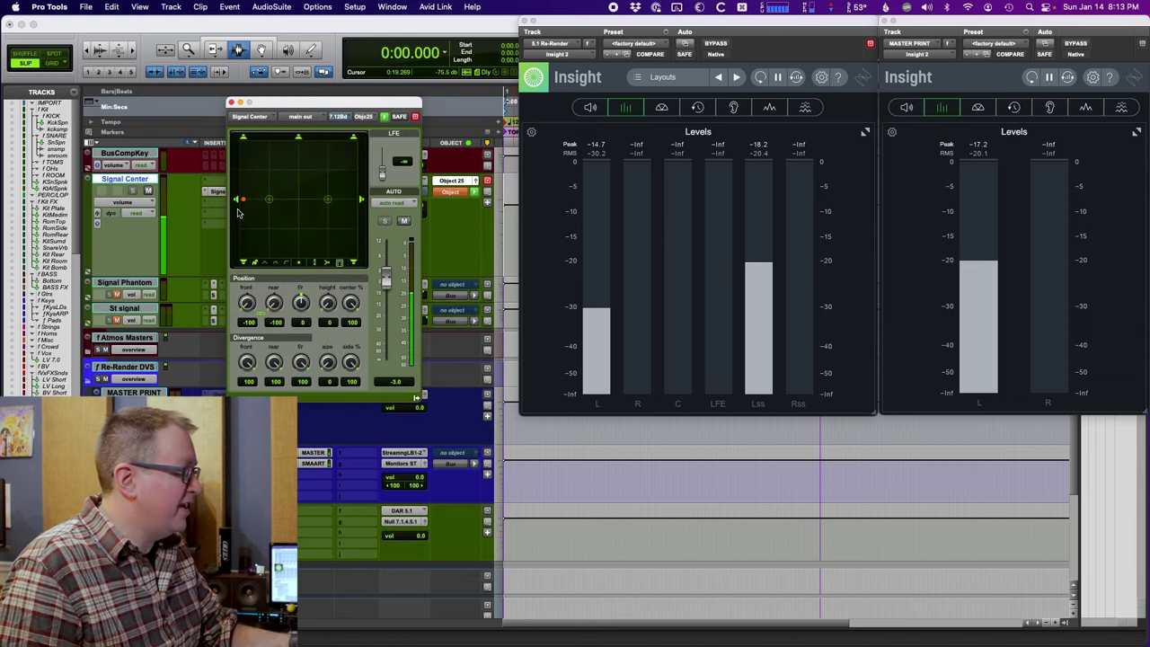
drag(238, 210, 237, 211)
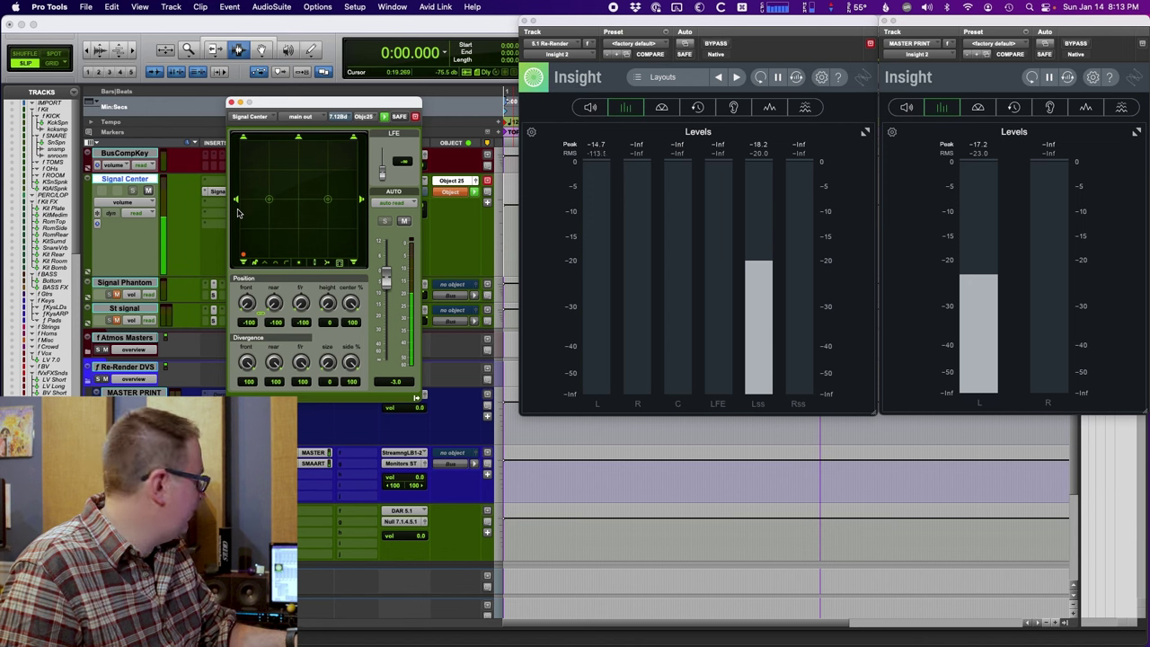
- Bring back the trim window, reset the listener plane balance to 0 %, and return it to 75 % toward the back
drag(589, 139, 310, 86)
double_click(325, 383)
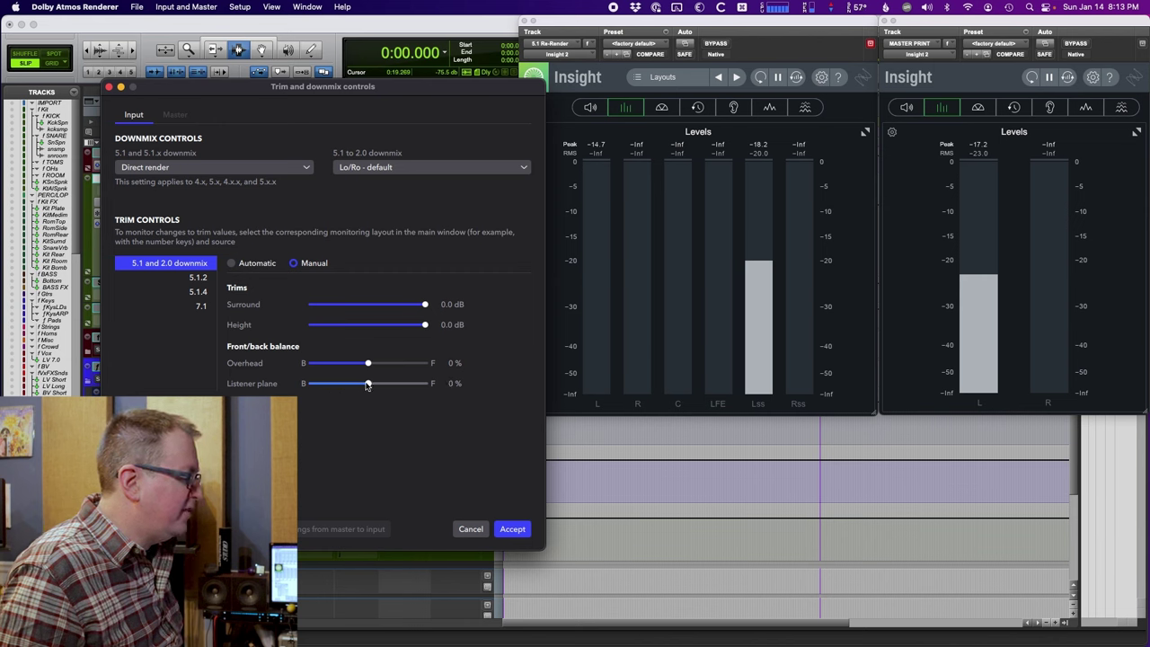
drag(368, 386, 351, 385)
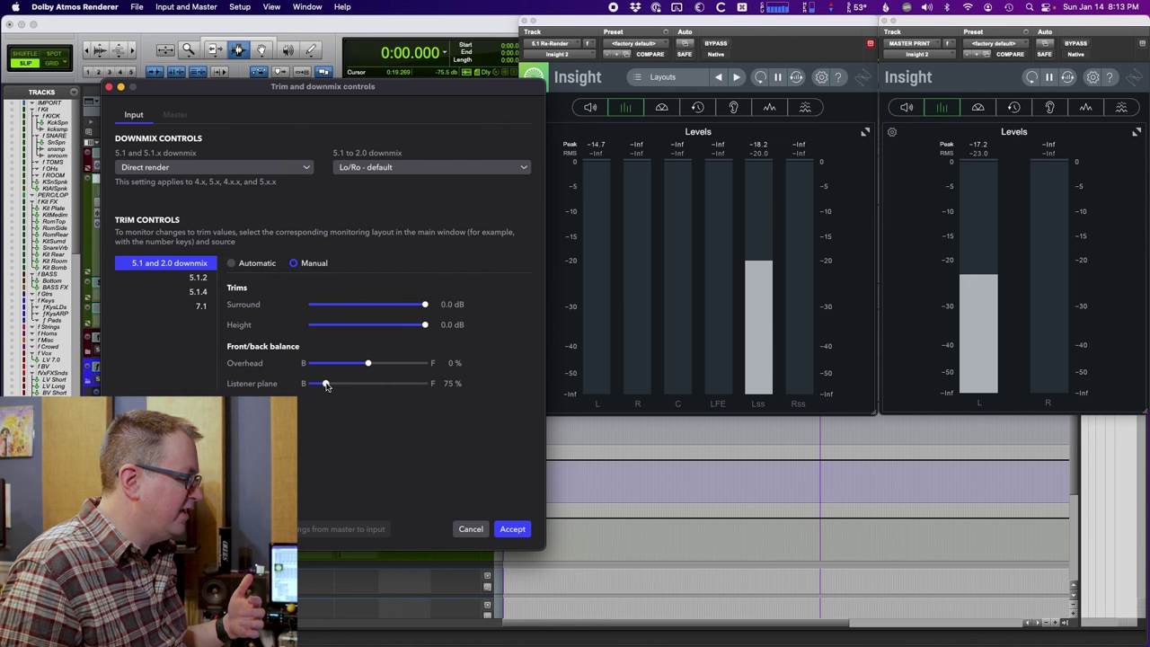
- Move the trim window away, reposition the Signal Center panner, and pan the object to the middle of the left wall
drag(431, 91, 358, 320)
drag(363, 107, 381, 103)
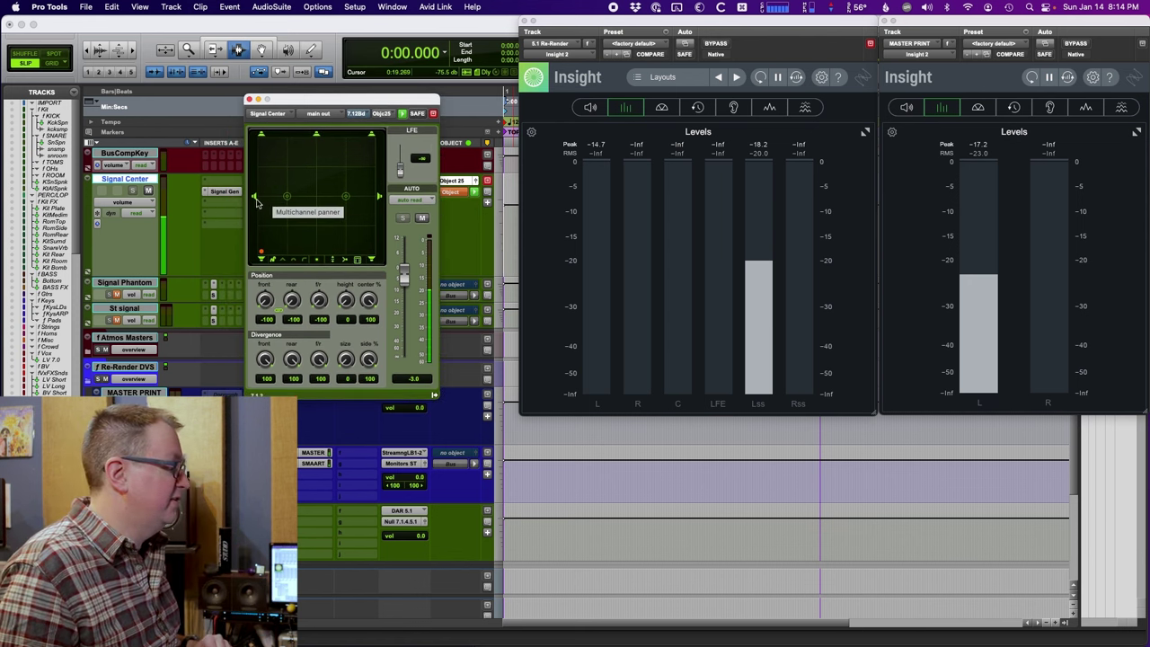
click(256, 199)
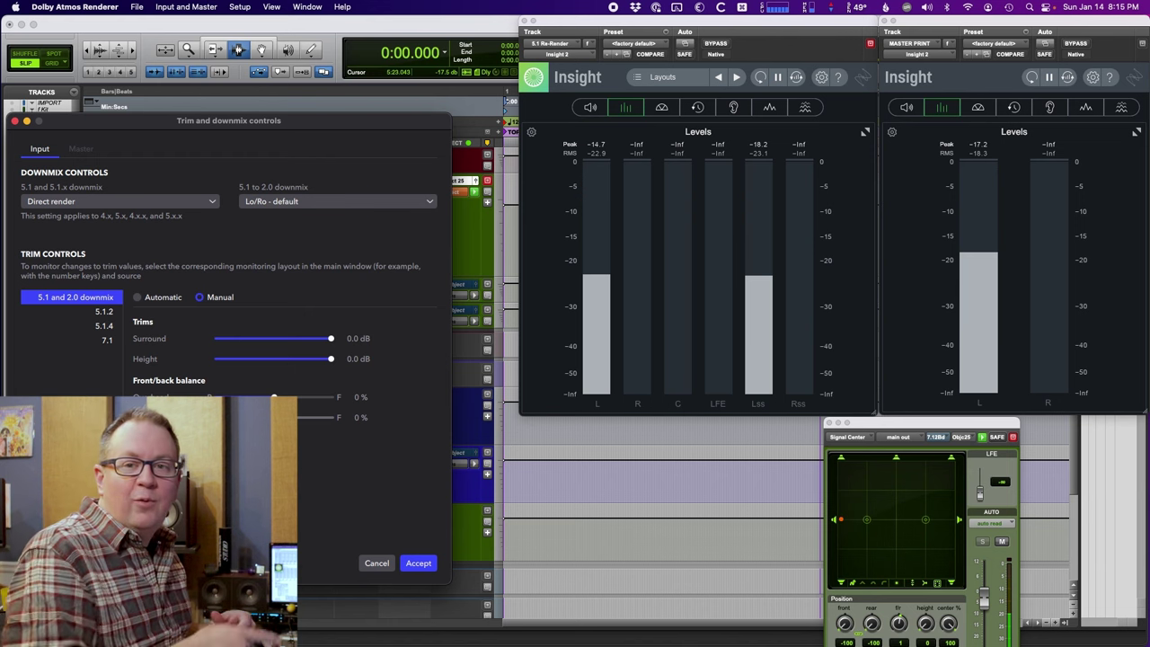
- Set the 5.1 downmix to Direct render with room balance and the Signal Center object's front/rear position to 68
click(126, 201)
click(106, 254)
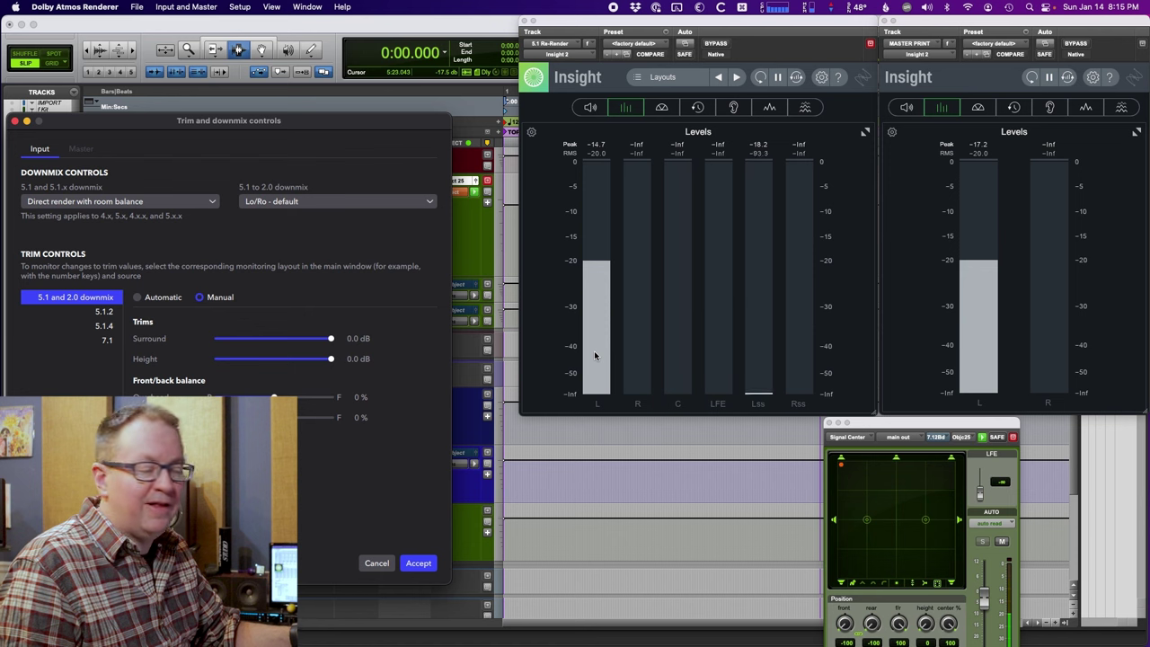
click(704, 388)
drag(899, 618, 899, 624)
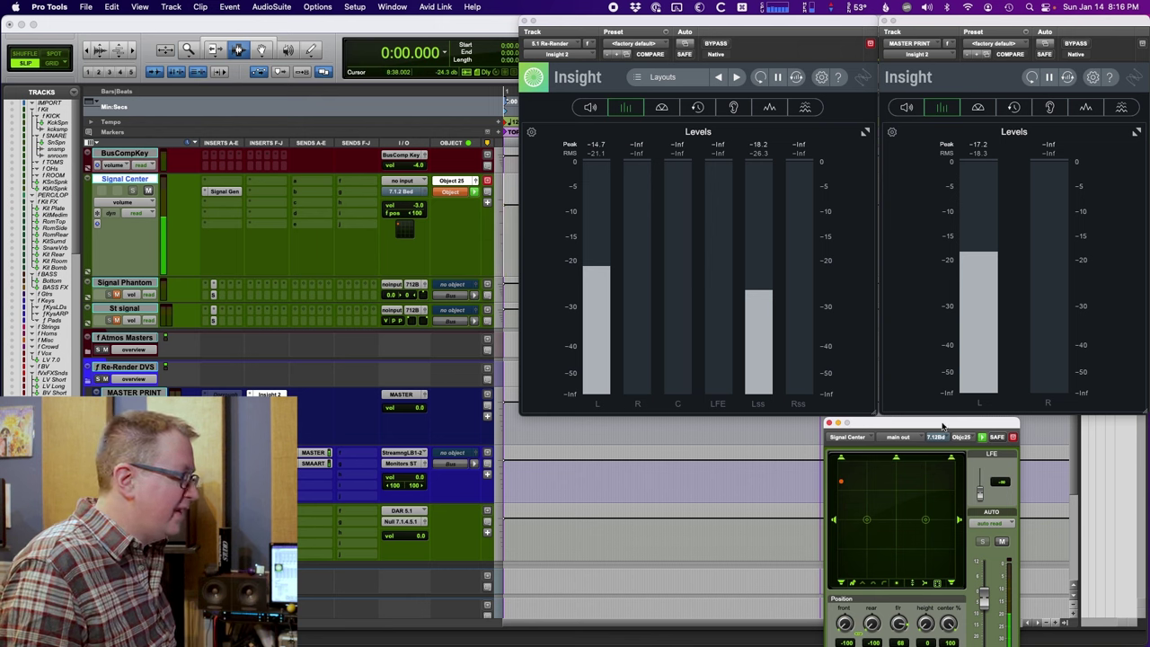
- Switch to Dolby Atmos Renderer and set the 5.1 and 5.1.x downmix to Direct render
key(super+Tab)
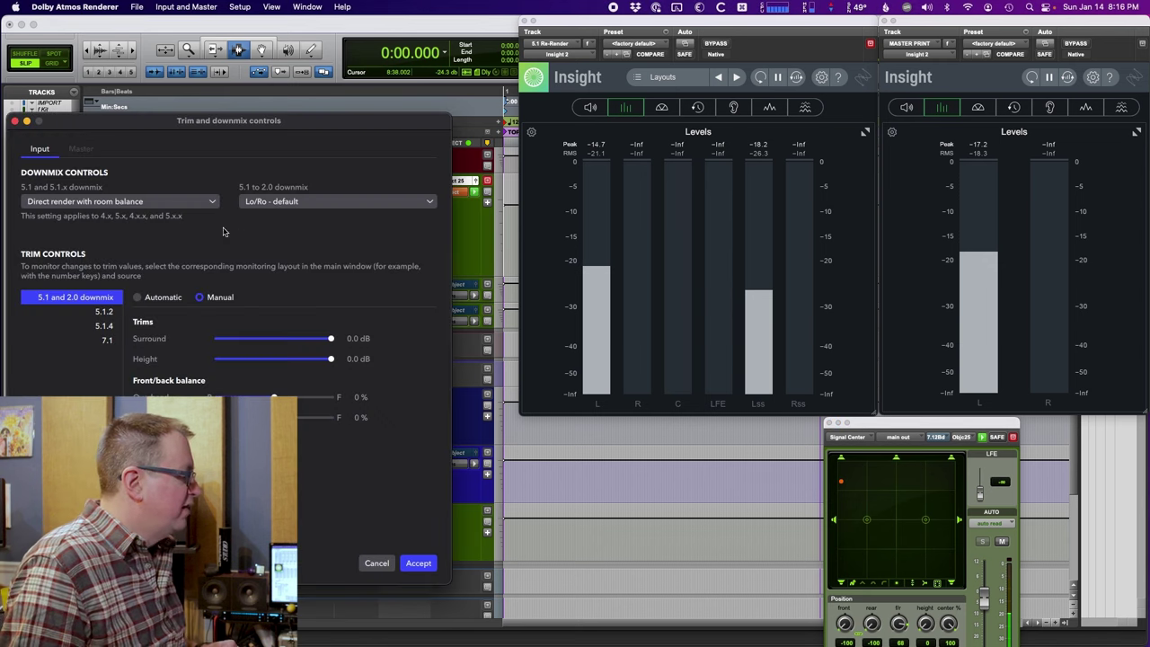
click(125, 201)
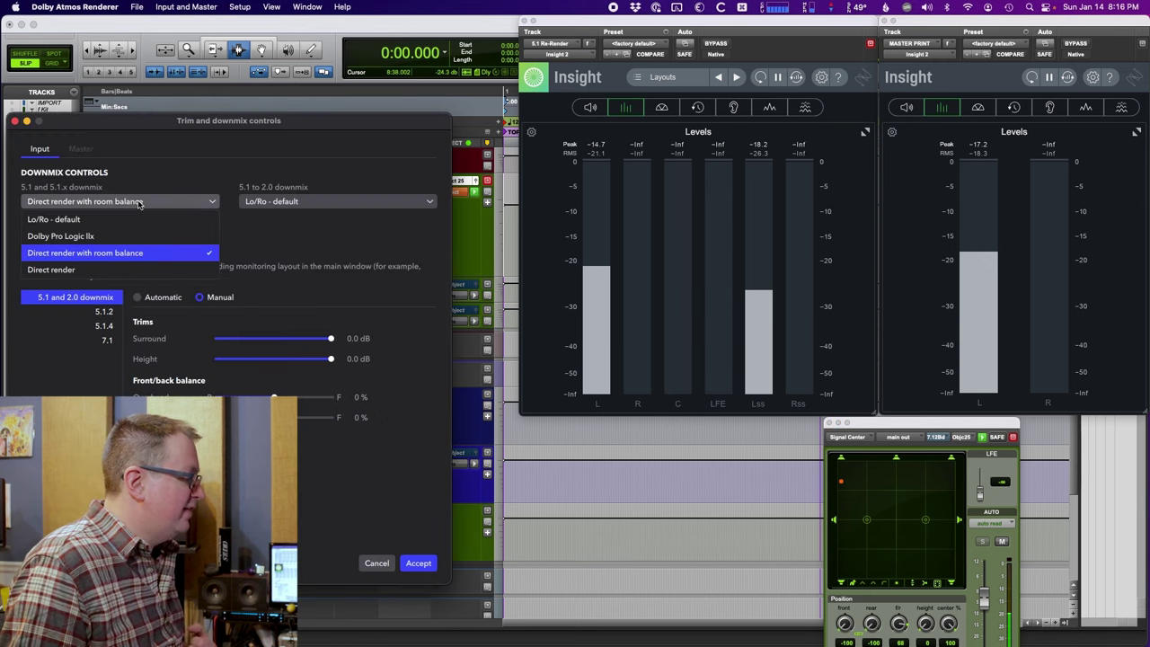
click(120, 269)
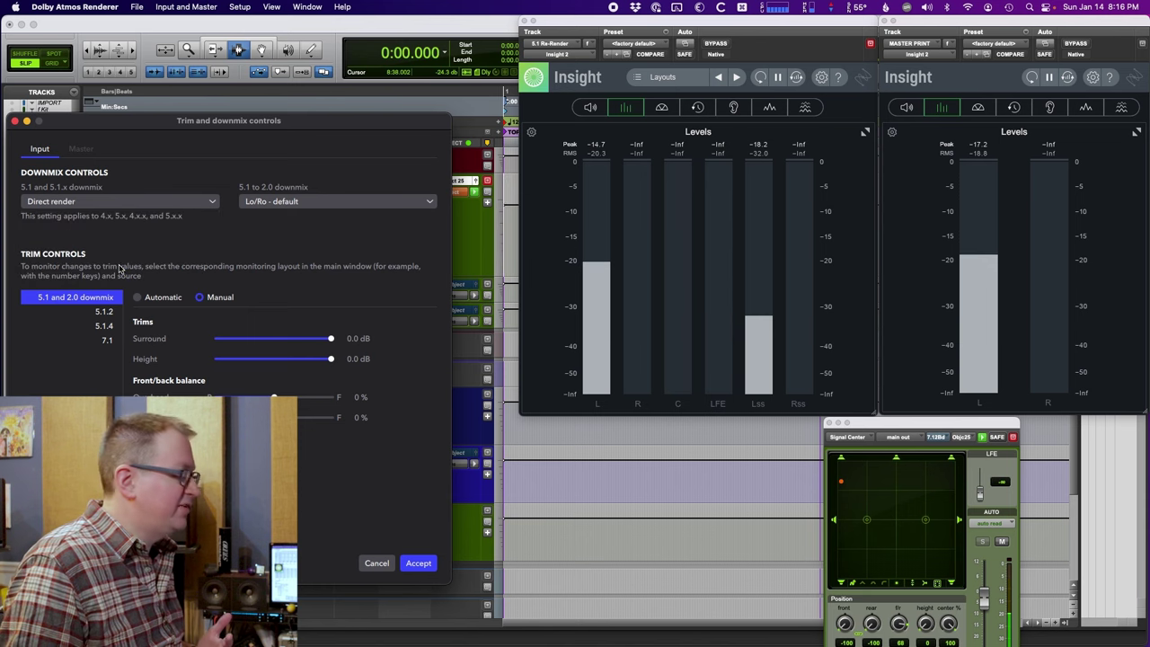